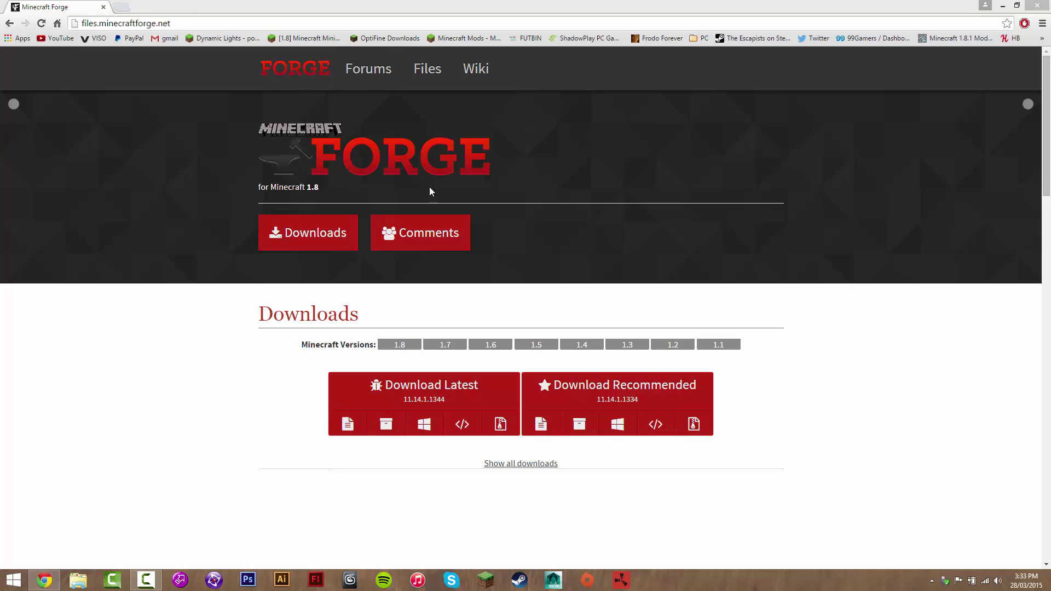
Snap the Chrome window with the Forge 1.8 downloads page to the right half of the screen.
key(super+Right)
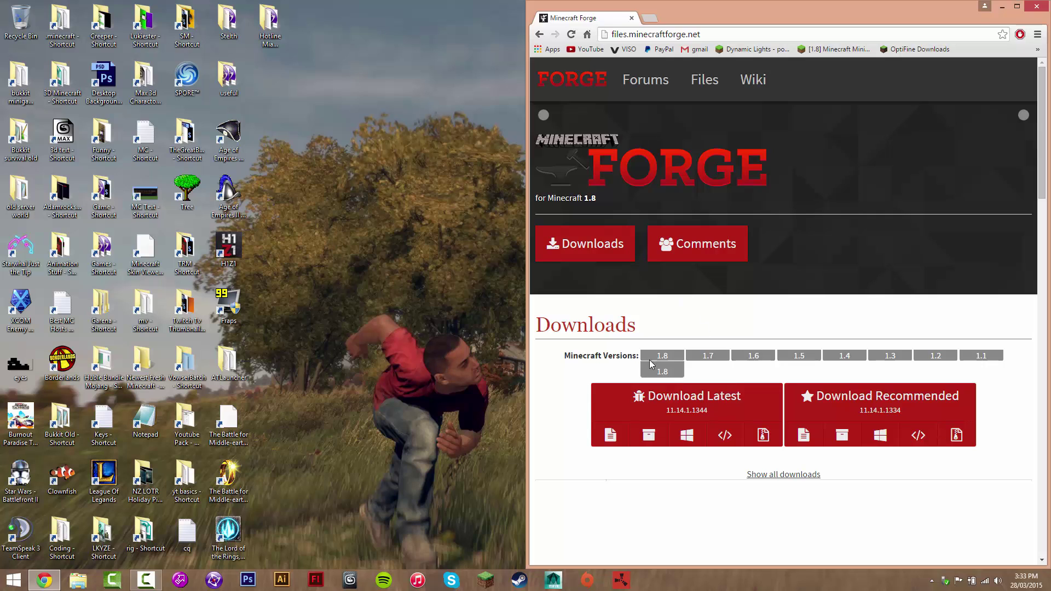
Start Minecraft Launcher 1.6.11 from the desktop and bring it in front of the browser.
mouse_move(715, 358)
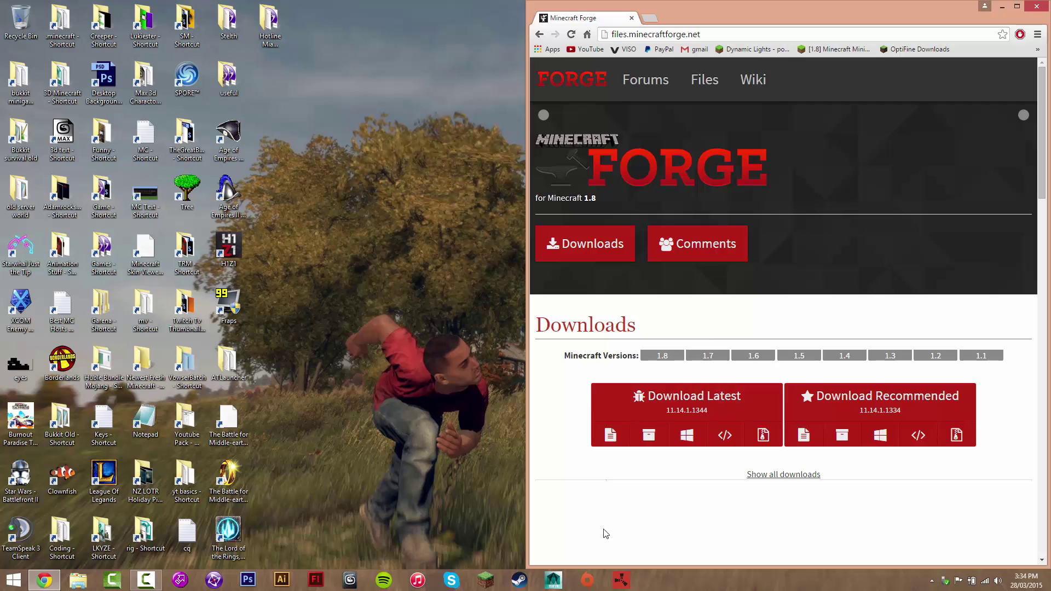
click(485, 579)
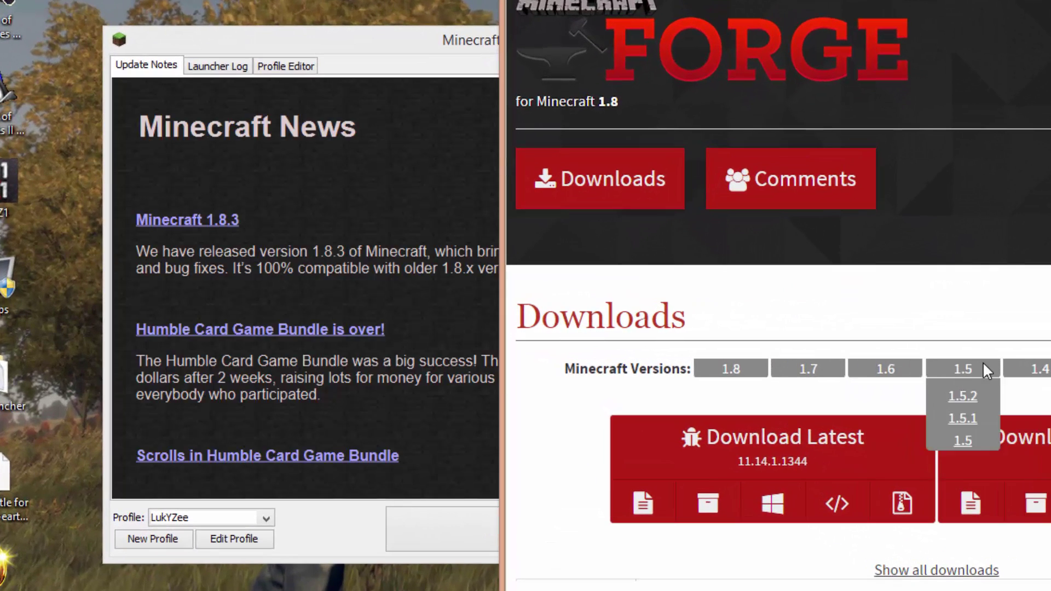
mouse_move(817, 370)
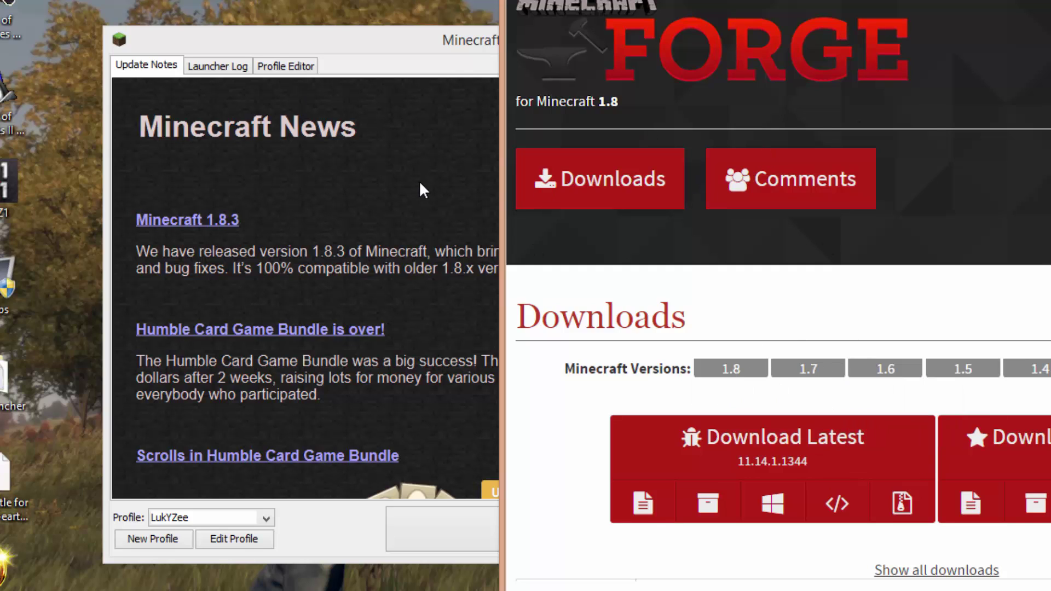
click(387, 117)
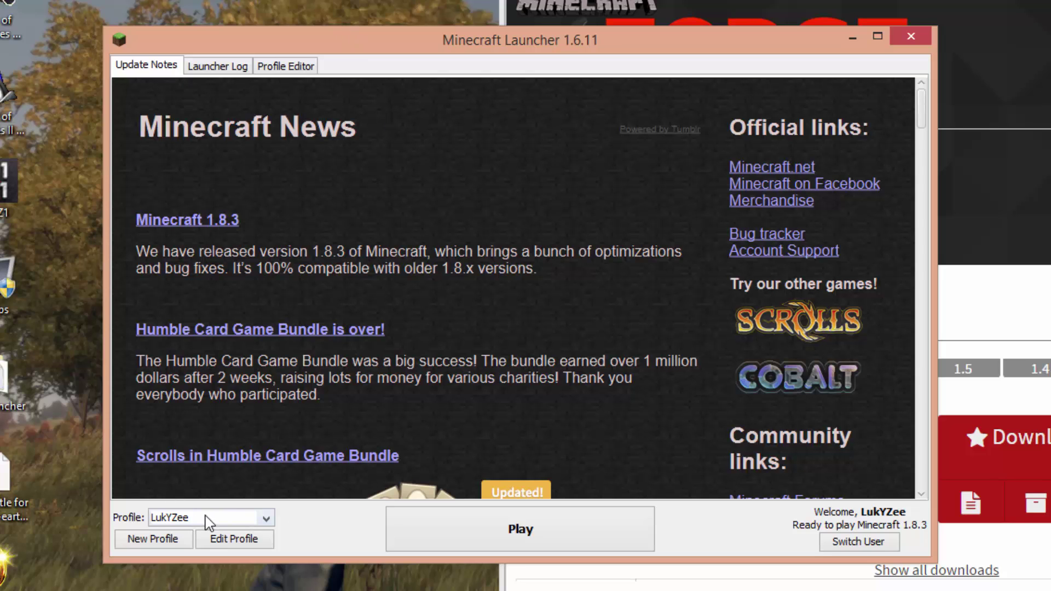
Create a new profile named 'Delete' using release 1.7.2 and save it.
click(153, 538)
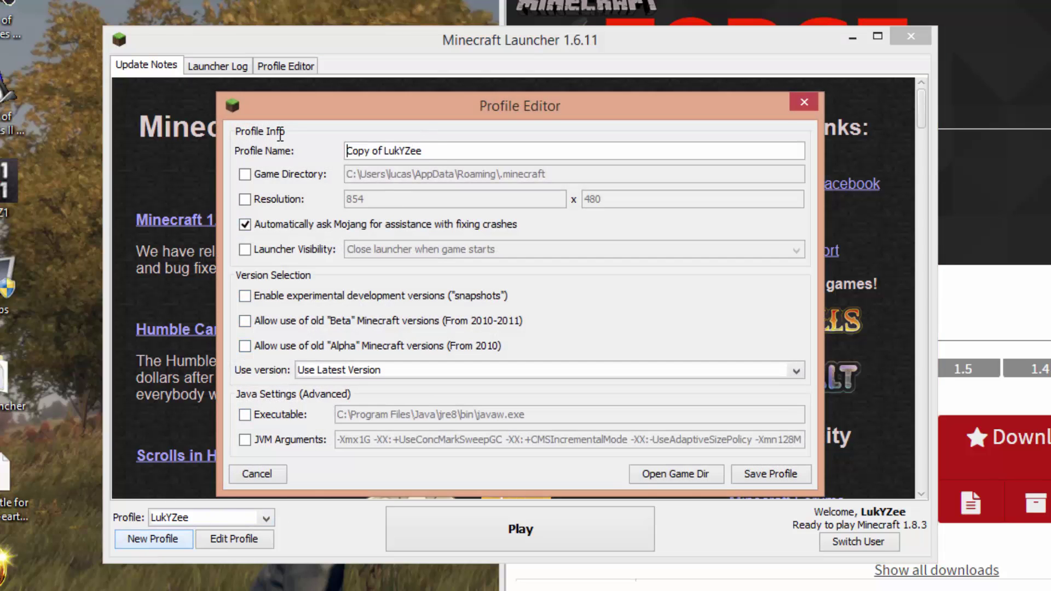
drag(346, 150, 444, 160)
text(Delete)
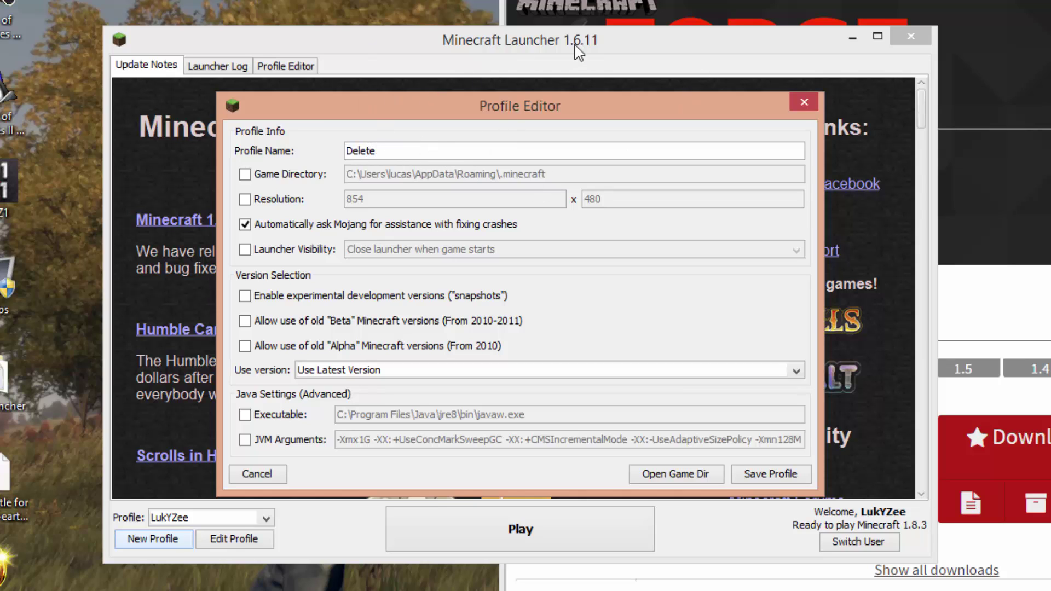
mouse_move(465, 100)
mouse_down()
mouse_move(433, 1)
mouse_move(398, 81)
mouse_move(422, 85)
mouse_up()
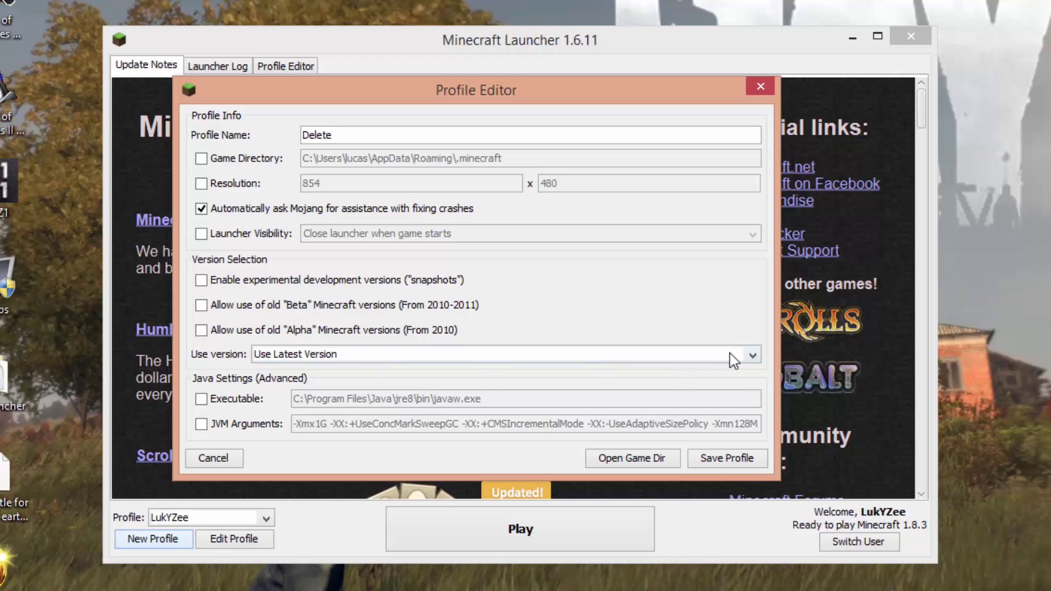
click(753, 355)
scroll(359, 422, down, 8)
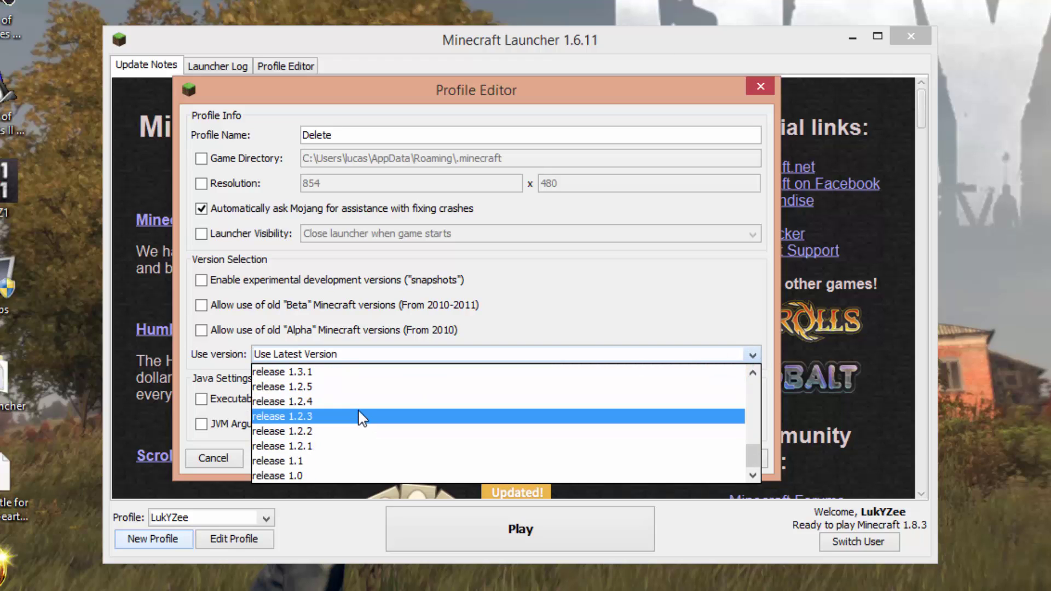
scroll(359, 422, up, 7)
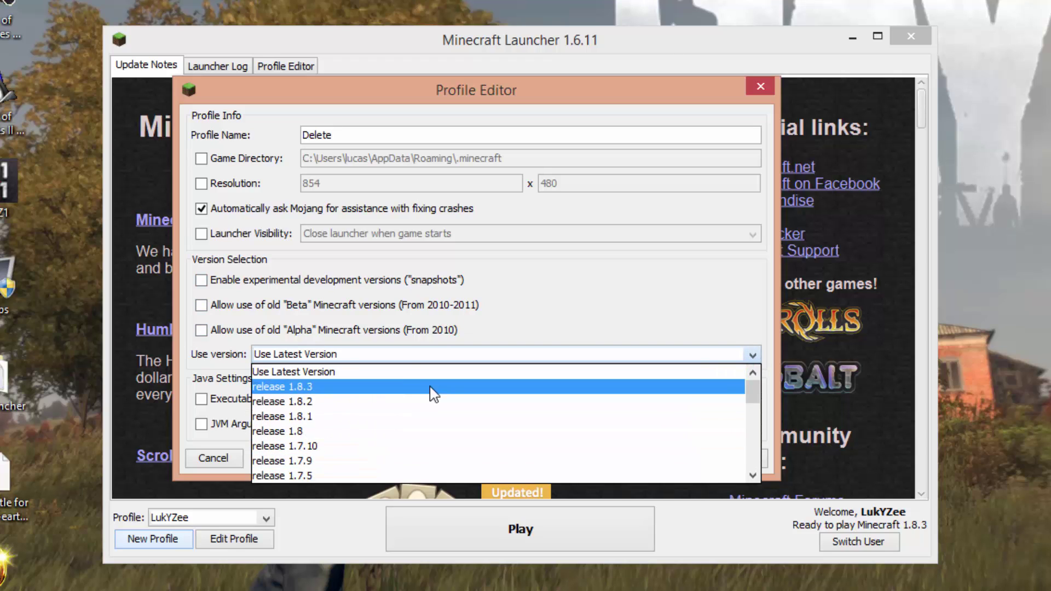
scroll(434, 394, down, 1)
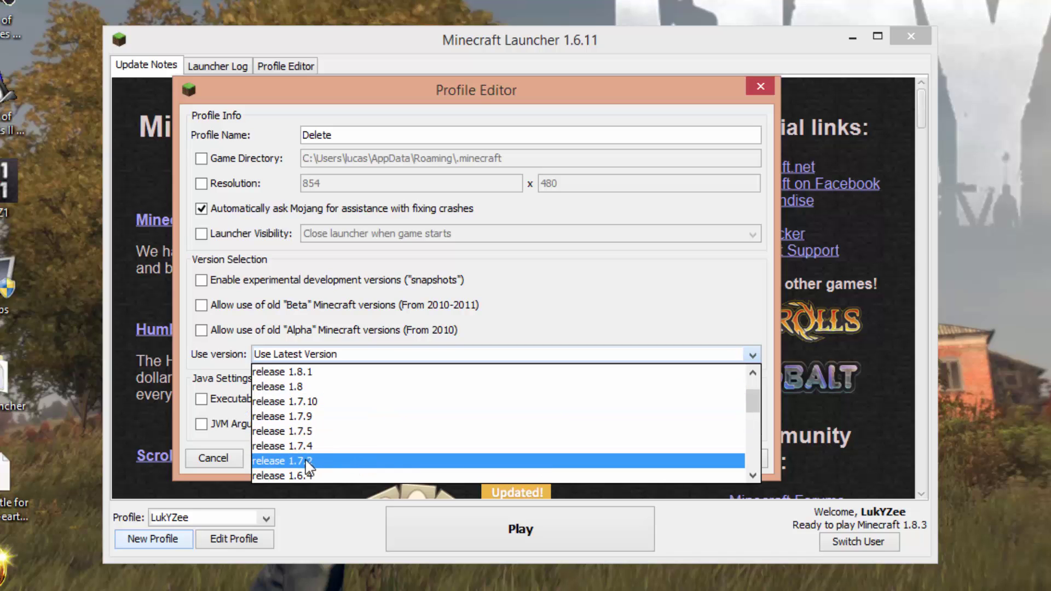
click(291, 462)
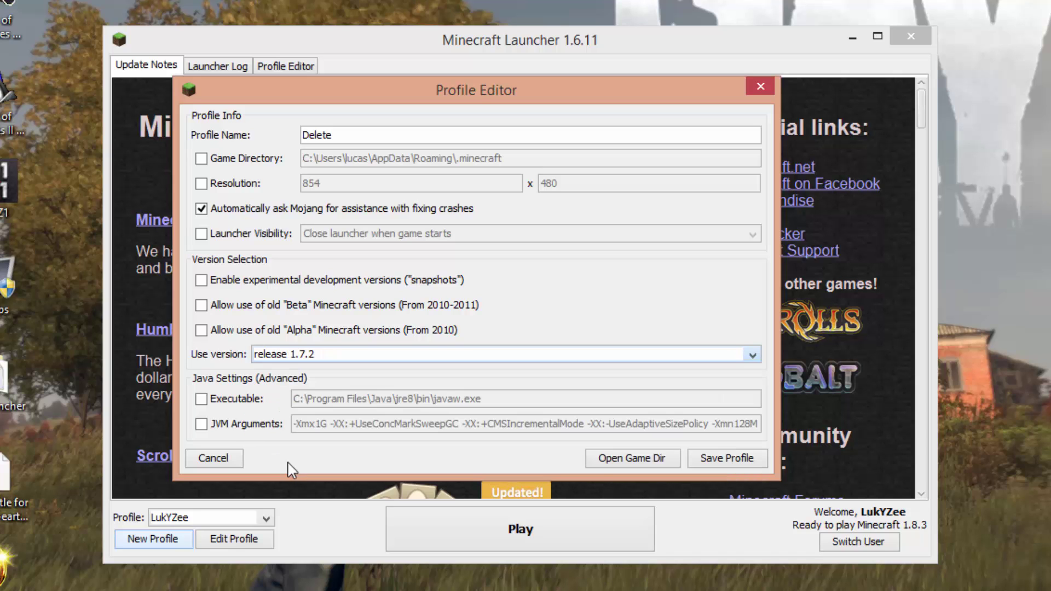
click(699, 458)
Play Minecraft 1.7.2 with the Delete profile, then quit from its main menu.
click(150, 518)
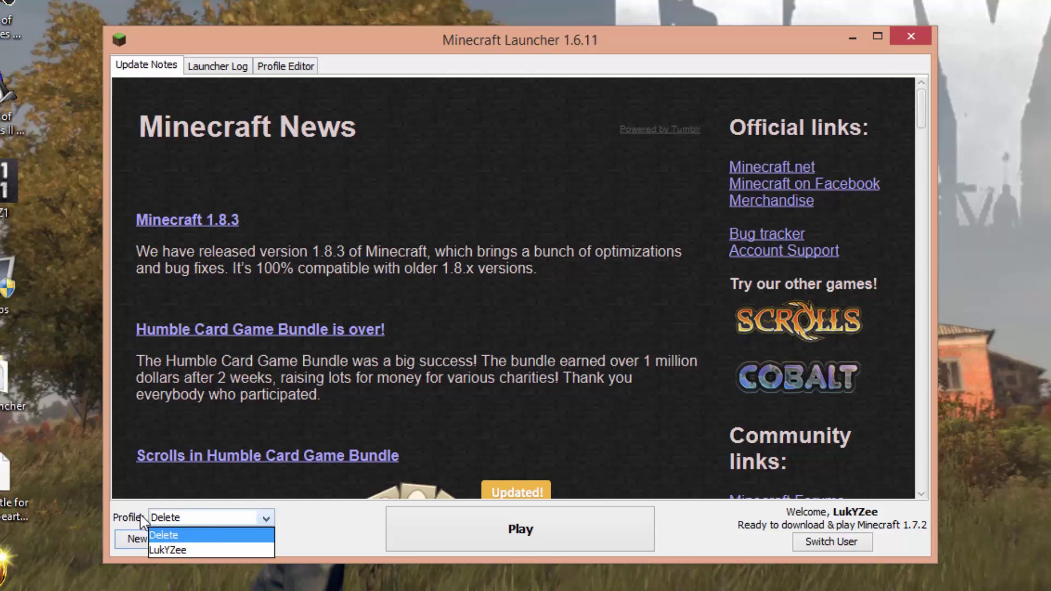
click(186, 535)
click(549, 535)
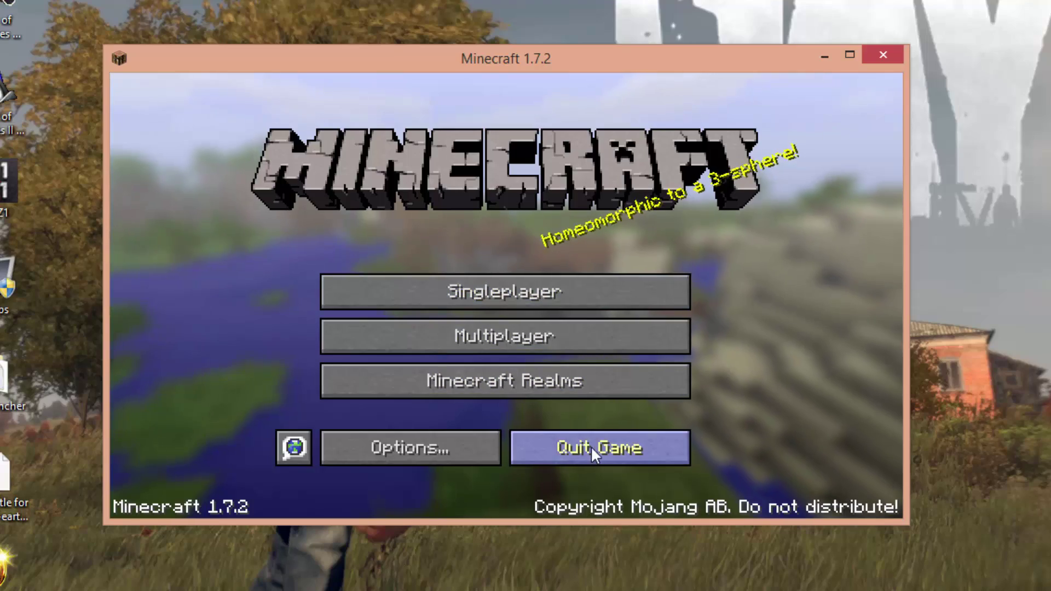
click(592, 448)
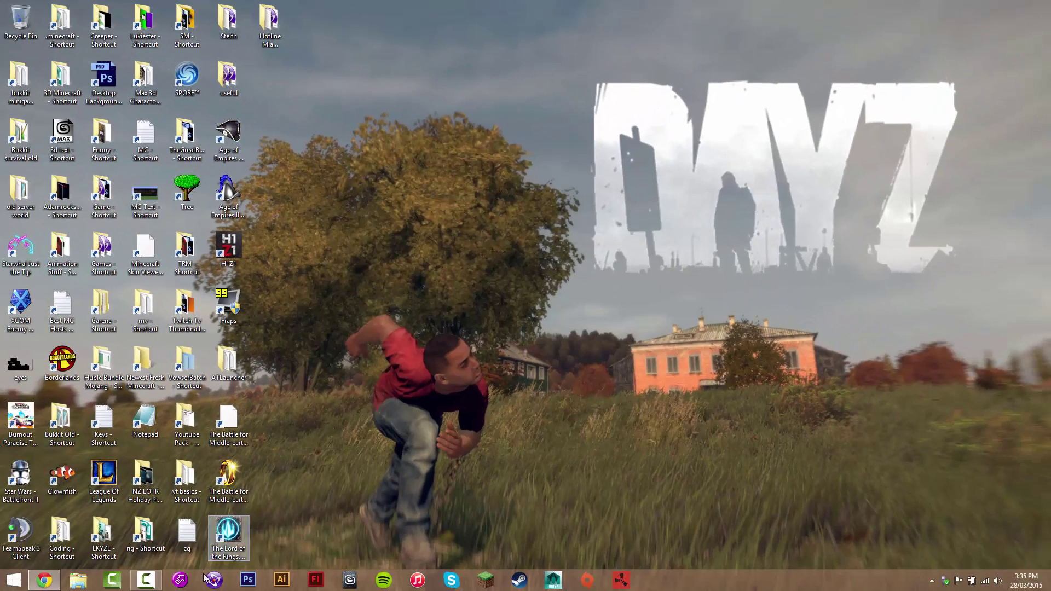
click(457, 166)
Restore and maximize Chrome, then open the Forge downloads for Minecraft 1.7.2.
click(50, 578)
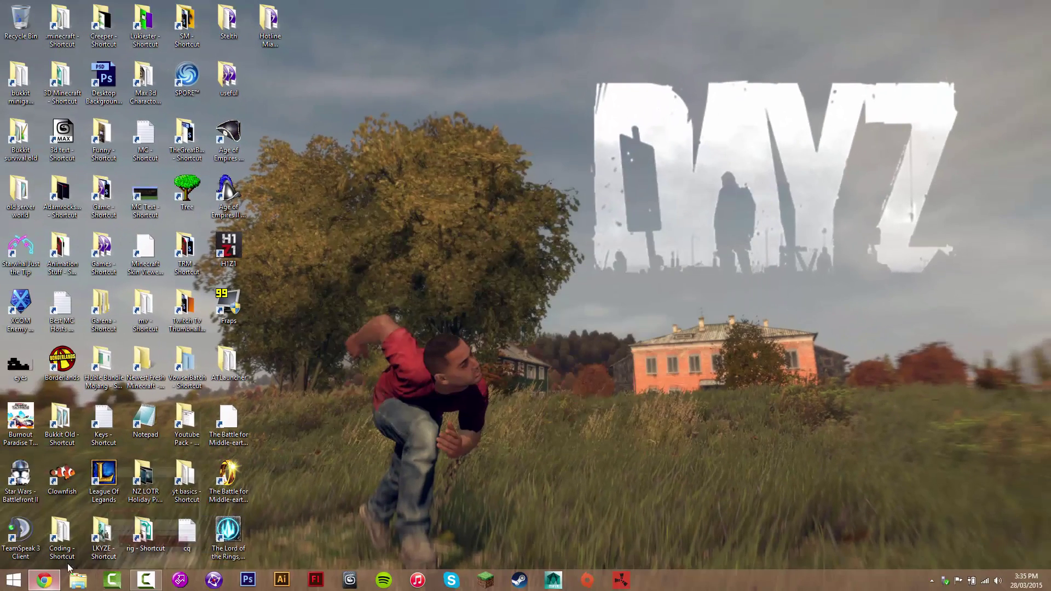
double_click(711, 17)
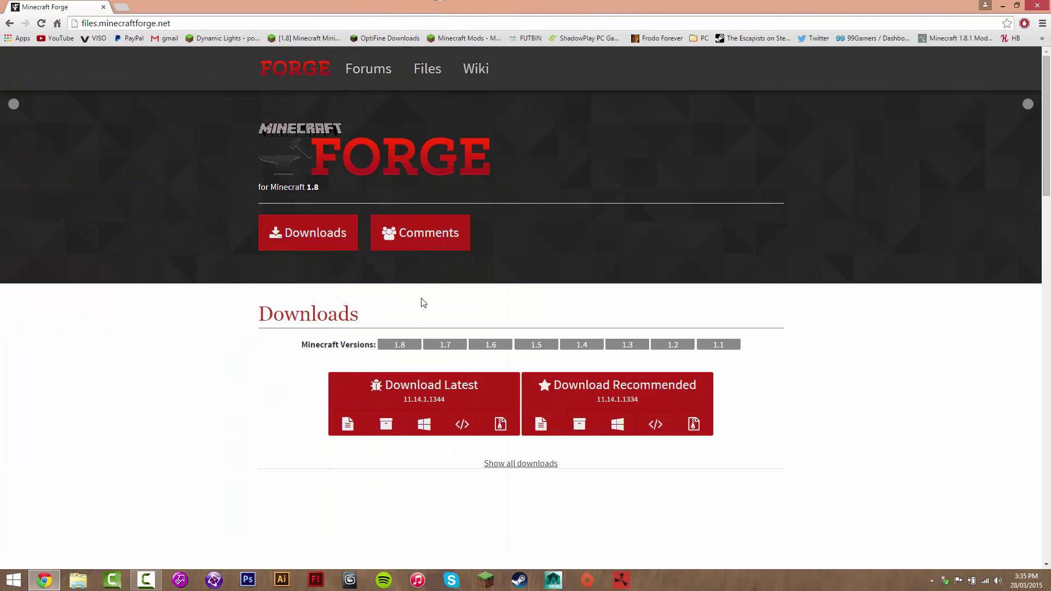
mouse_move(430, 352)
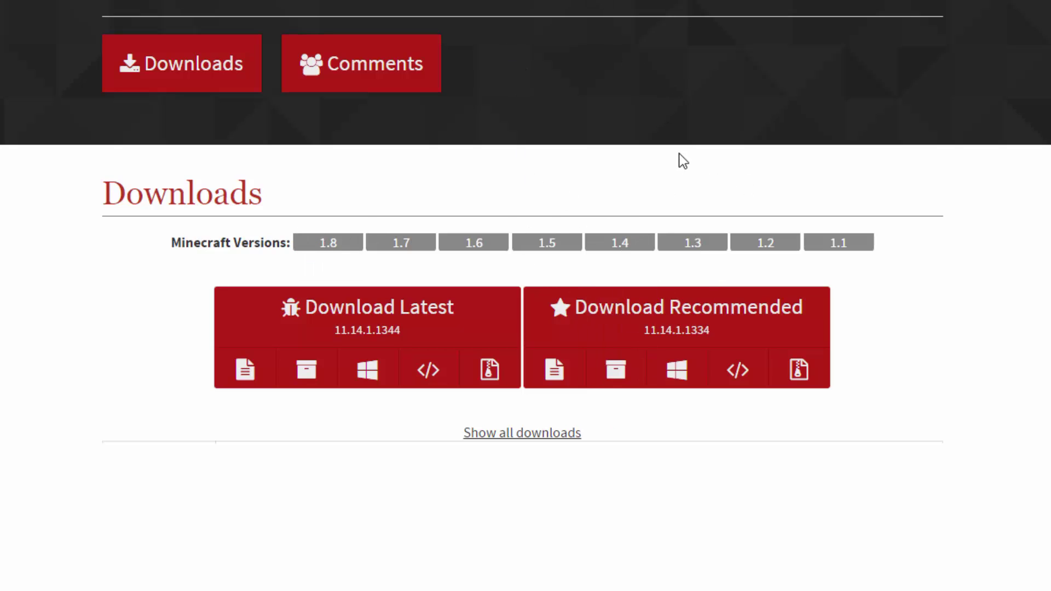
mouse_move(615, 240)
mouse_move(395, 247)
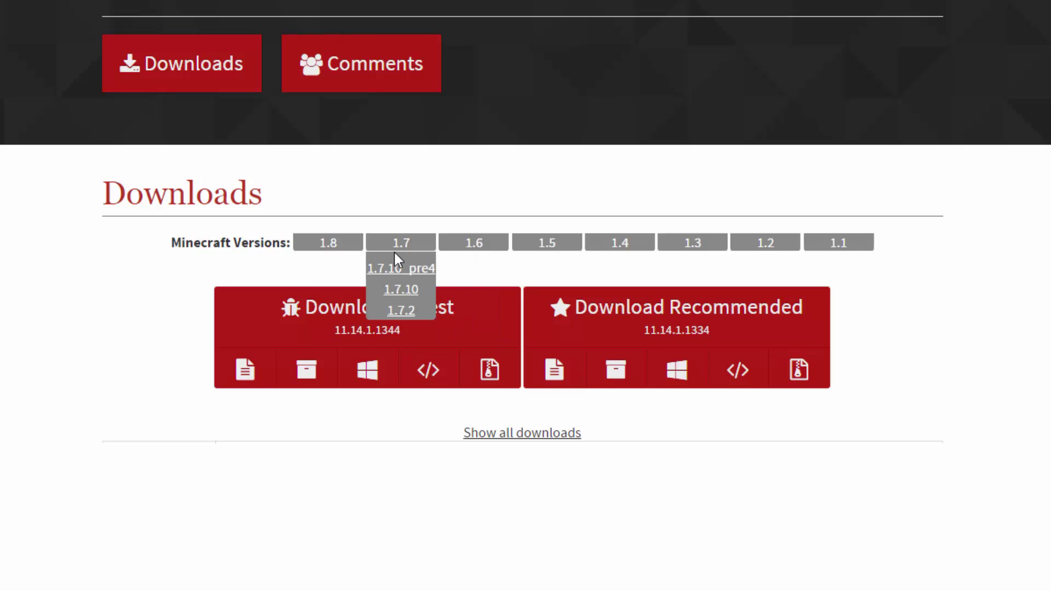
click(406, 307)
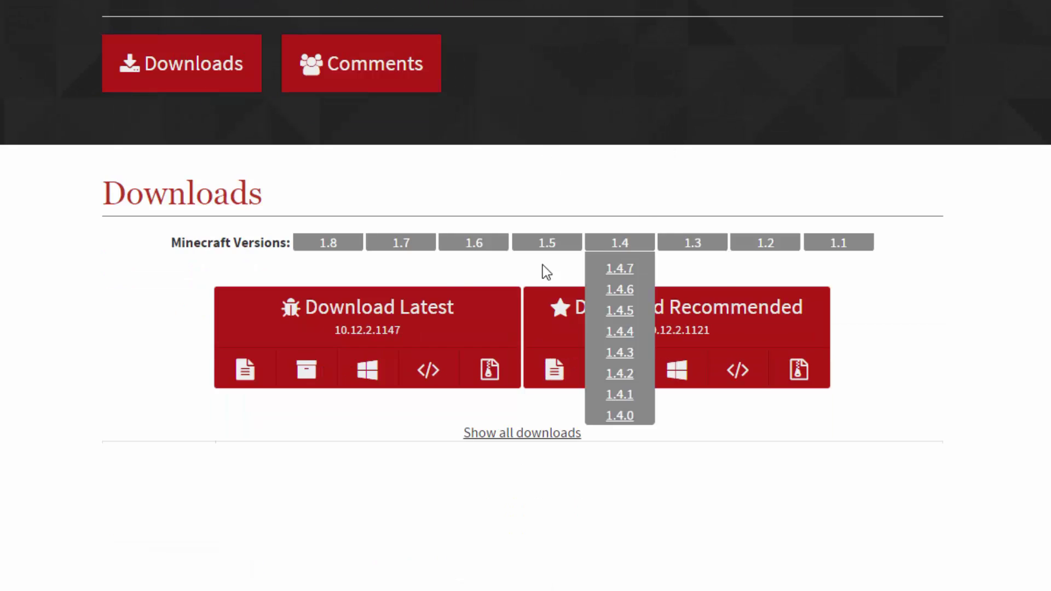
Highlight the Download Latest (10.12.2.1147) and Download Recommended (10.12.2.1121) headings.
drag(309, 302, 432, 306)
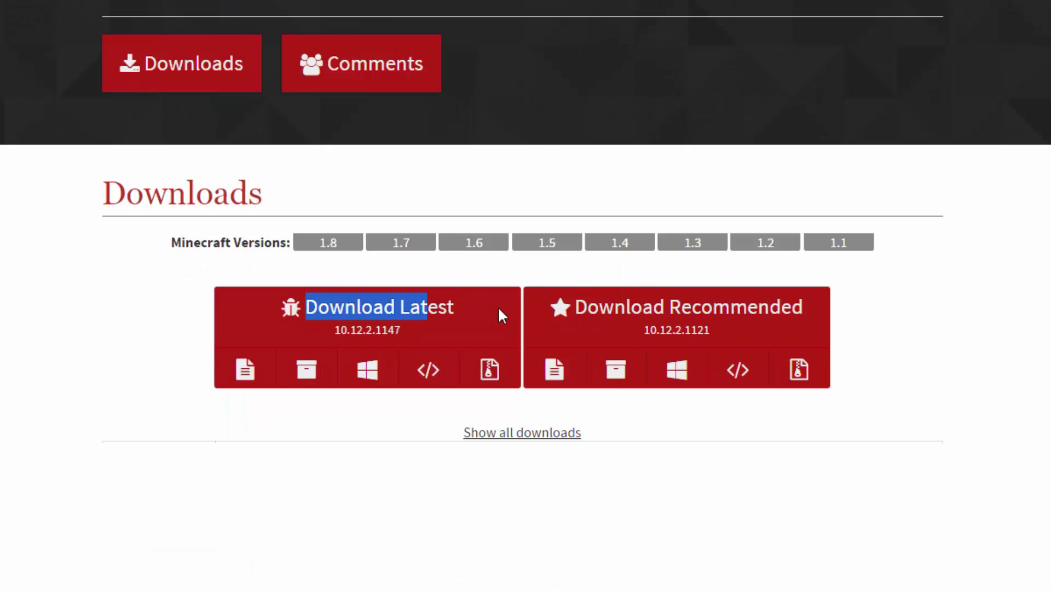
drag(572, 314, 821, 309)
click(821, 309)
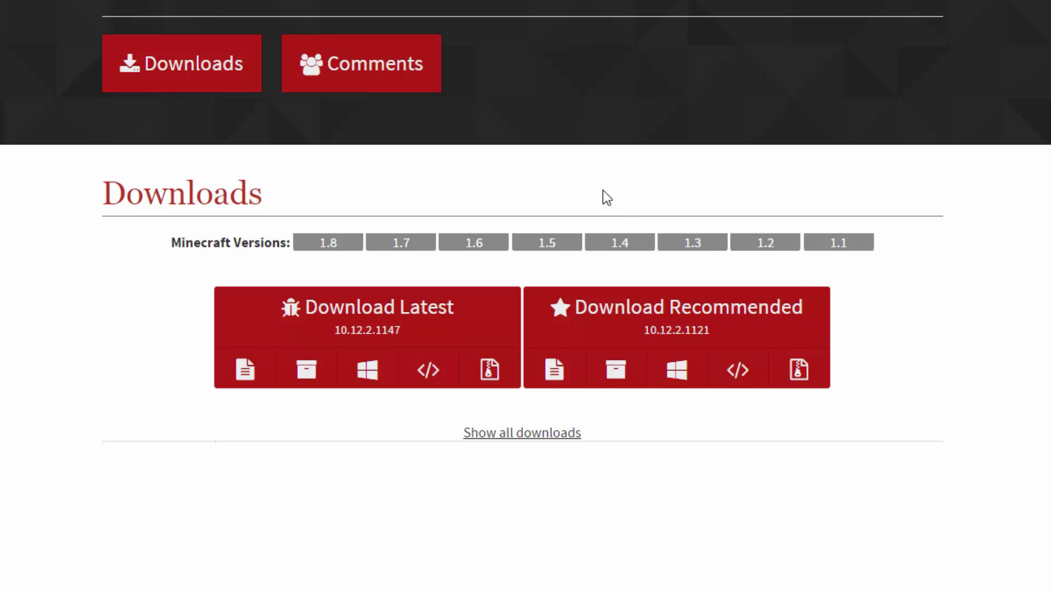
drag(575, 309, 801, 298)
click(801, 298)
mouse_move(367, 242)
drag(767, 306, 544, 303)
Download the recommended Forge 1.7.2 Windows installer past the adfoc.us page, with Chrome snapped left.
click(662, 307)
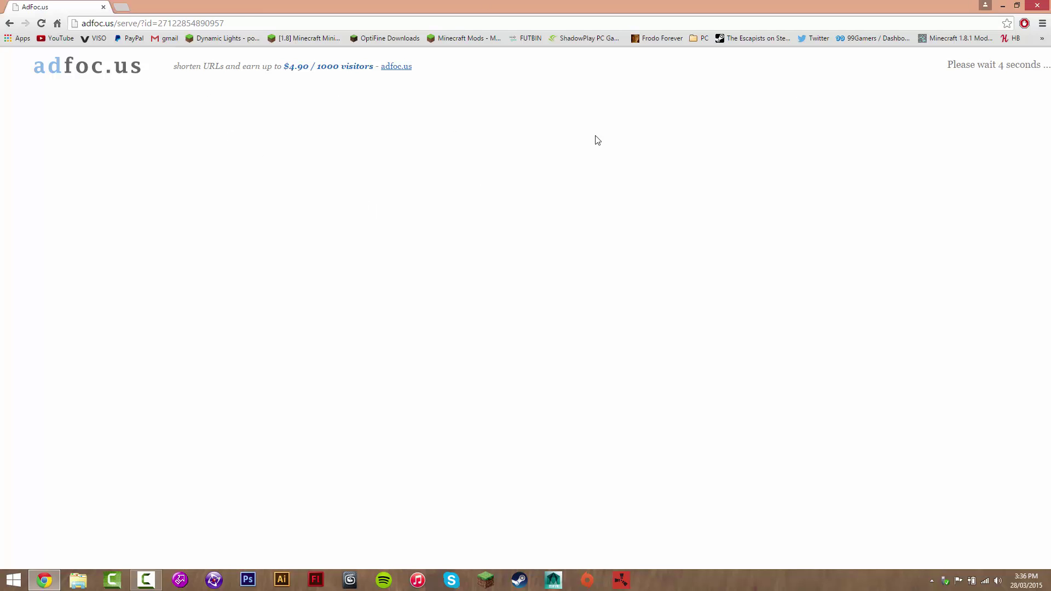
click(1008, 65)
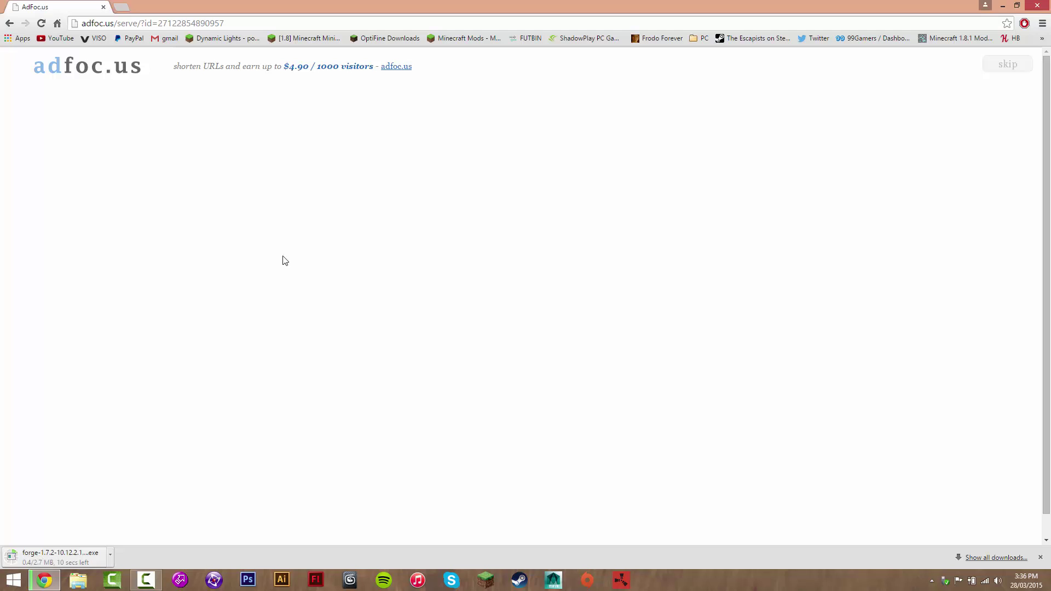
key(super+Left)
right_click(696, 123)
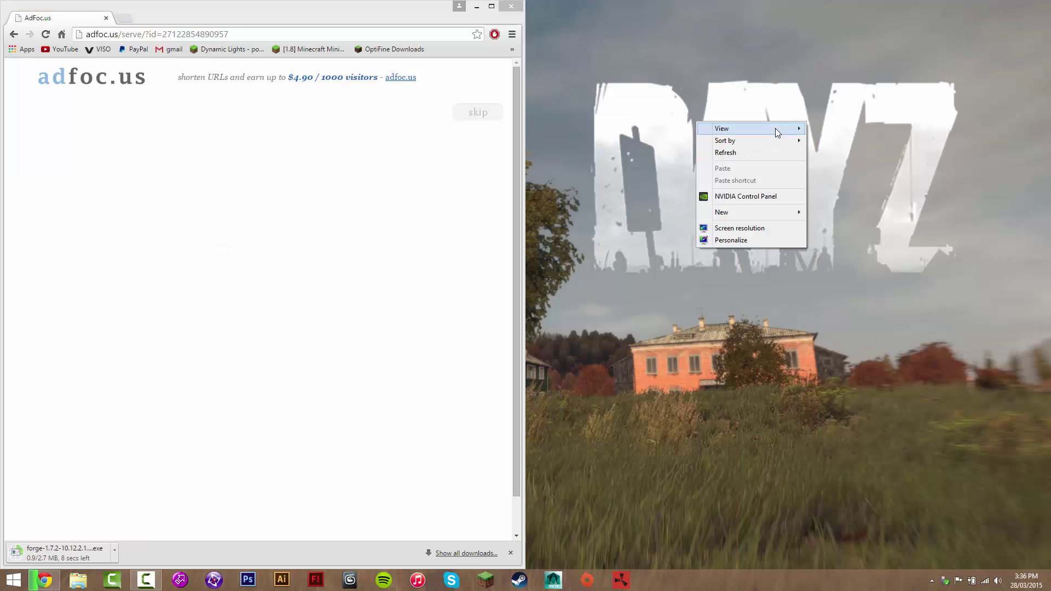
click(739, 228)
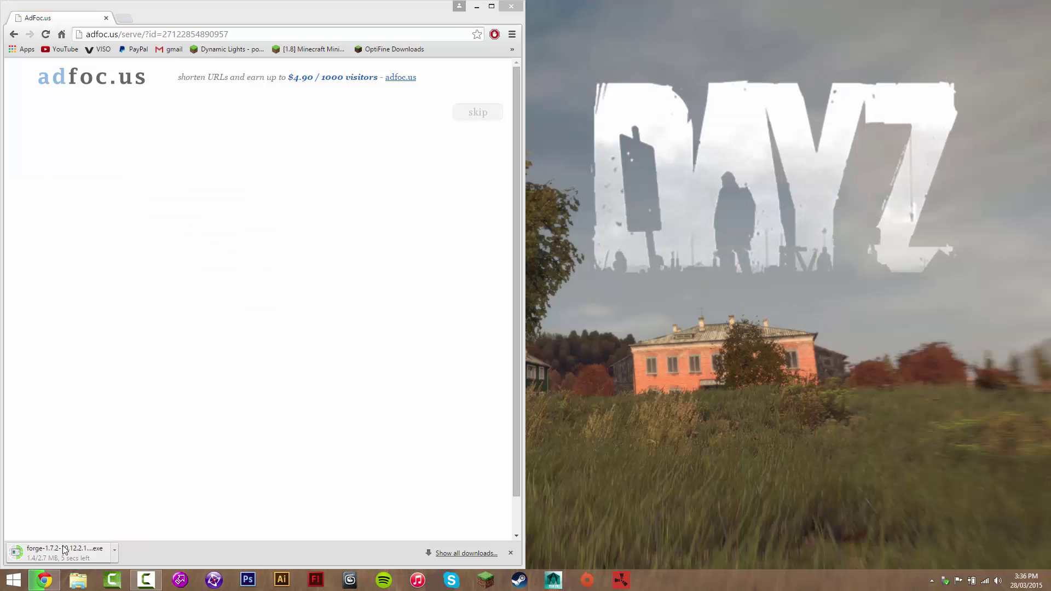
click(14, 36)
Open the 1.5.2 version tab and download its recommended Forge installer.
mouse_move(304, 349)
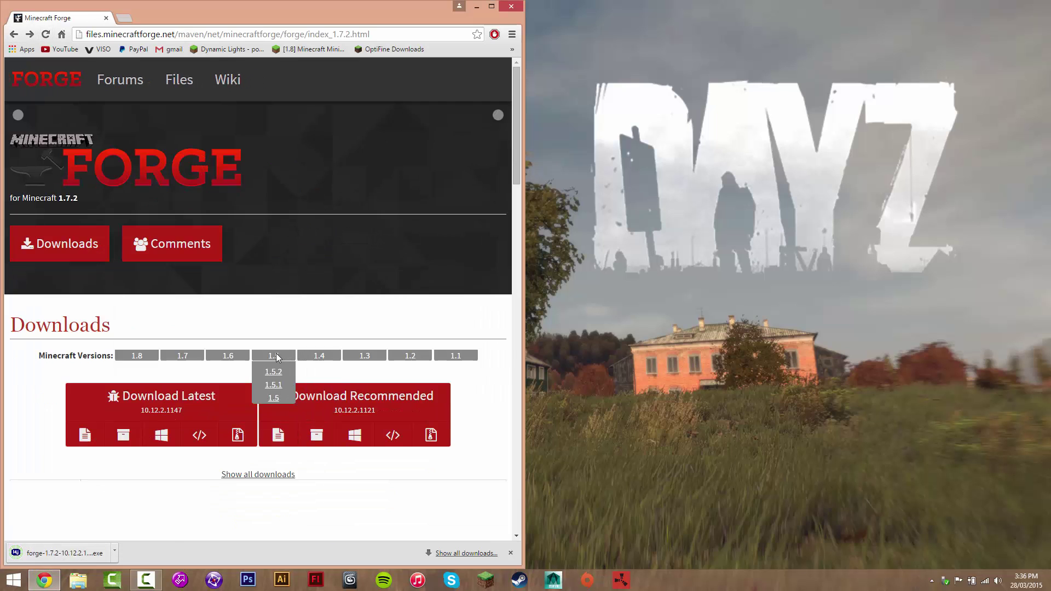
click(273, 371)
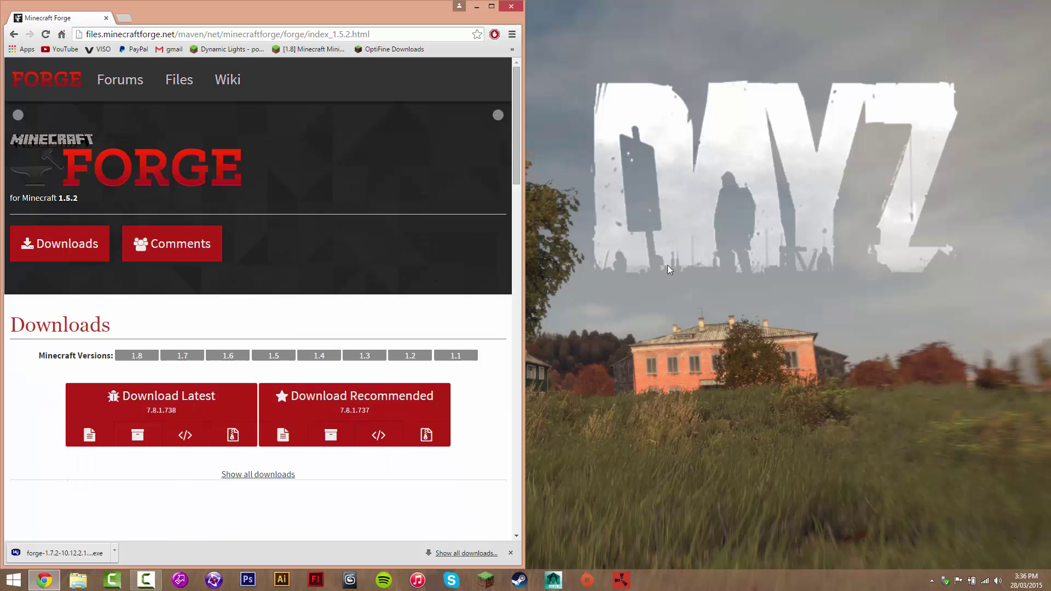
click(331, 435)
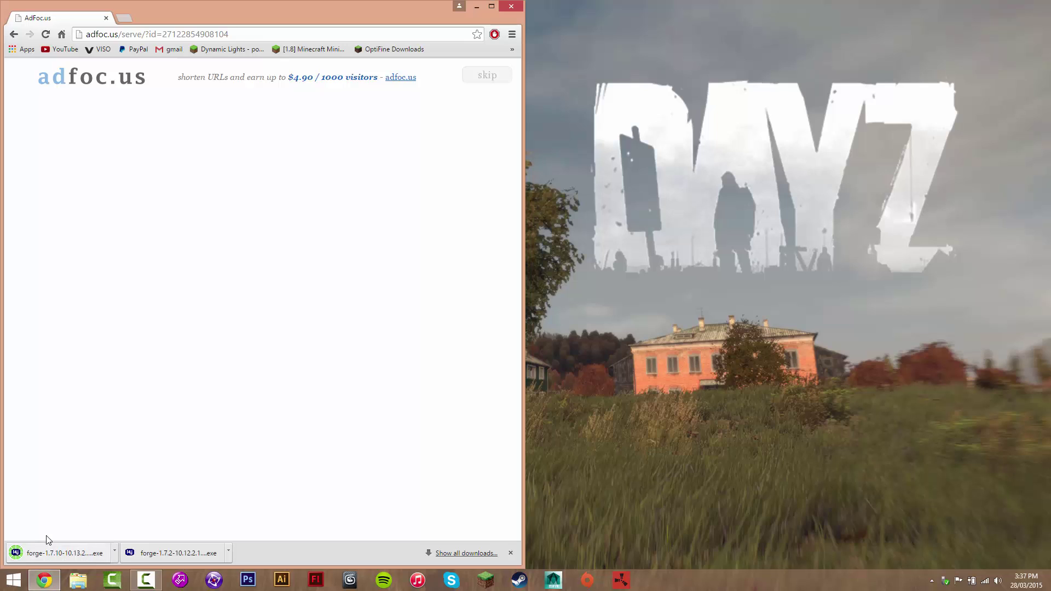
Run the Forge 1.7.10 installer from the desktop as a client install and dismiss the version error.
drag(49, 550, 772, 137)
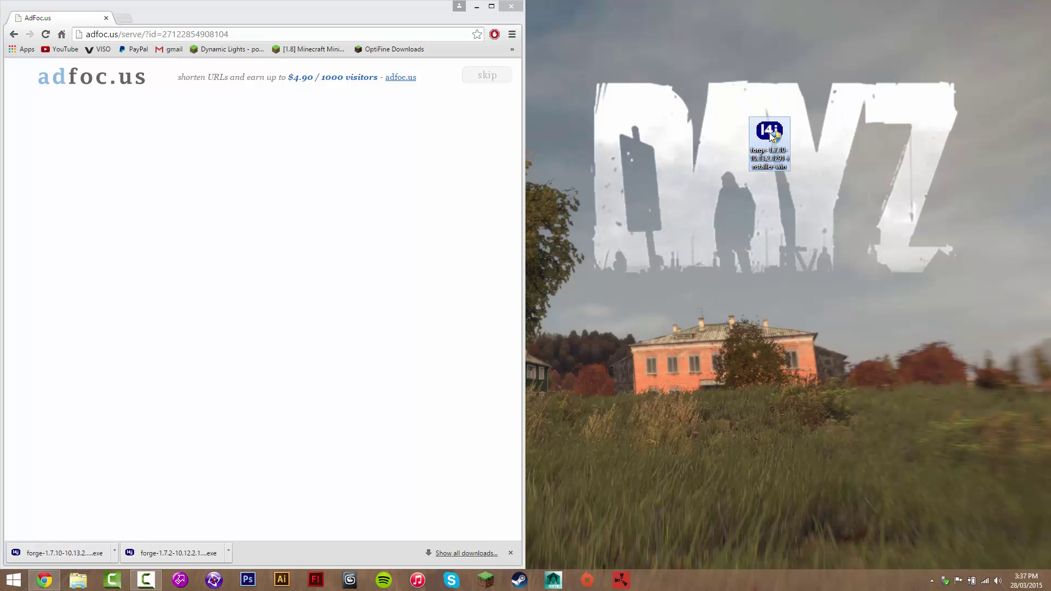
click(743, 166)
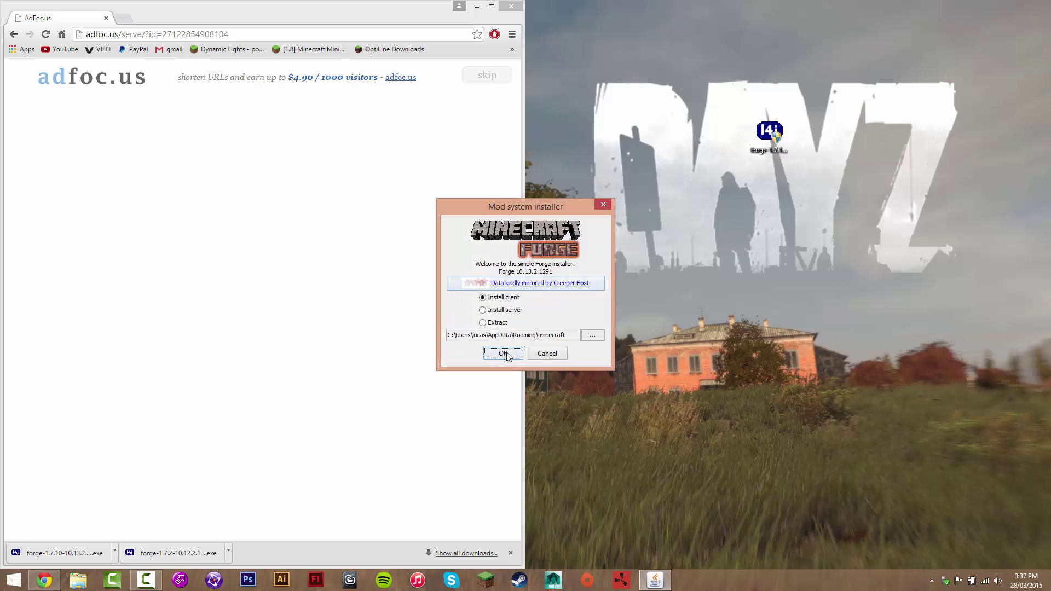
click(503, 354)
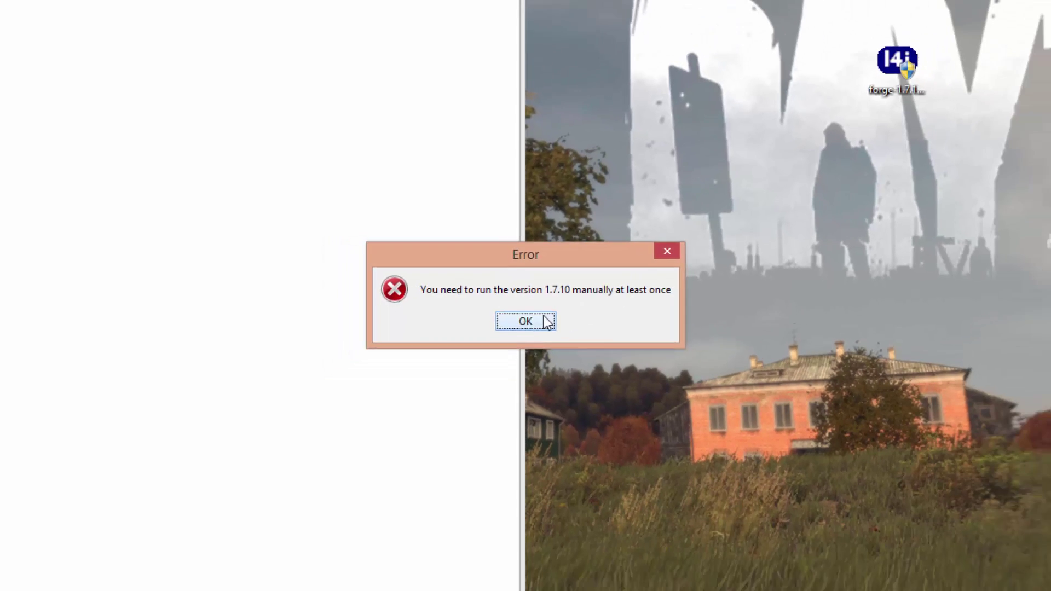
click(547, 340)
Delete the 1.7.10 installer and place the Forge 1.7.2 installer on the desktop.
right_click(774, 148)
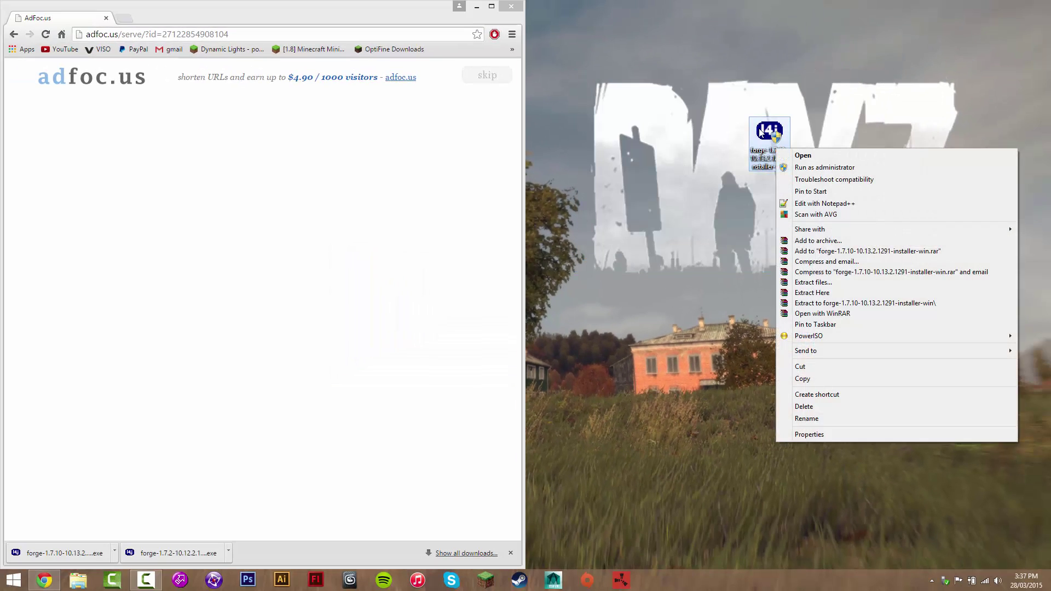
click(782, 406)
drag(167, 545, 690, 373)
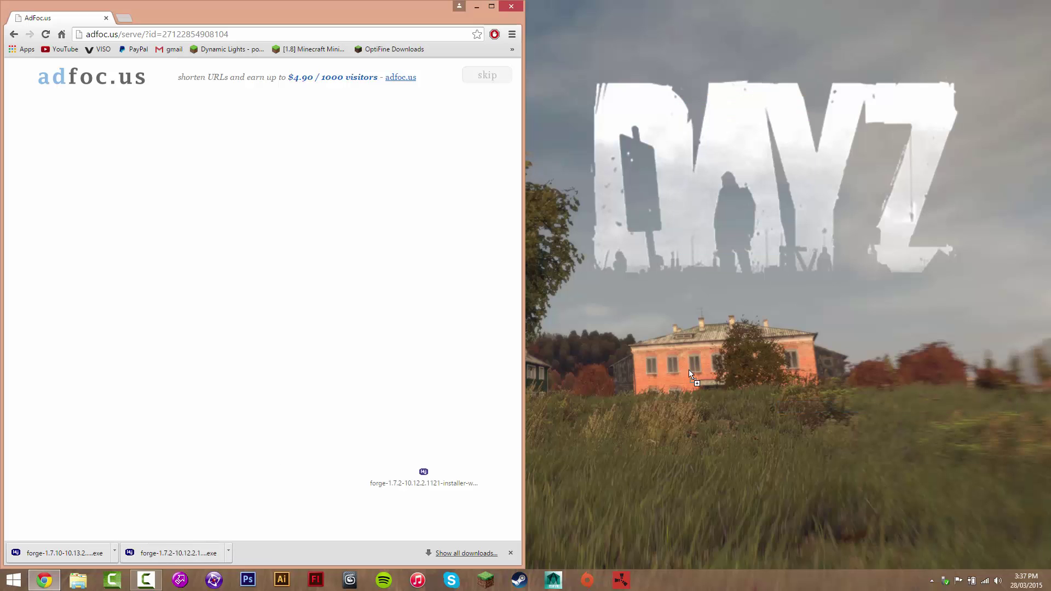
drag(793, 167, 777, 131)
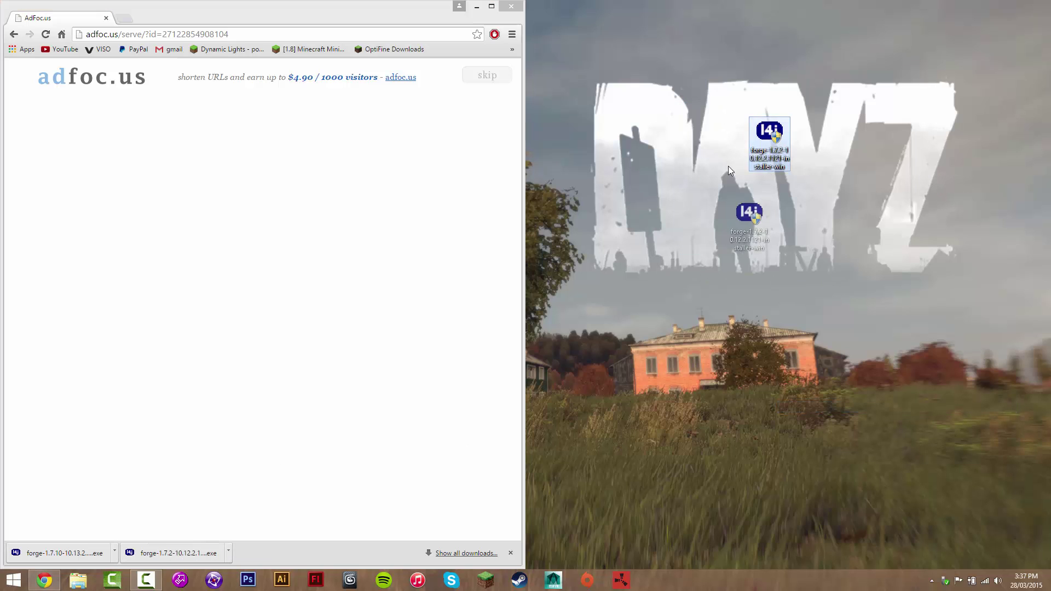
drag(730, 170, 711, 118)
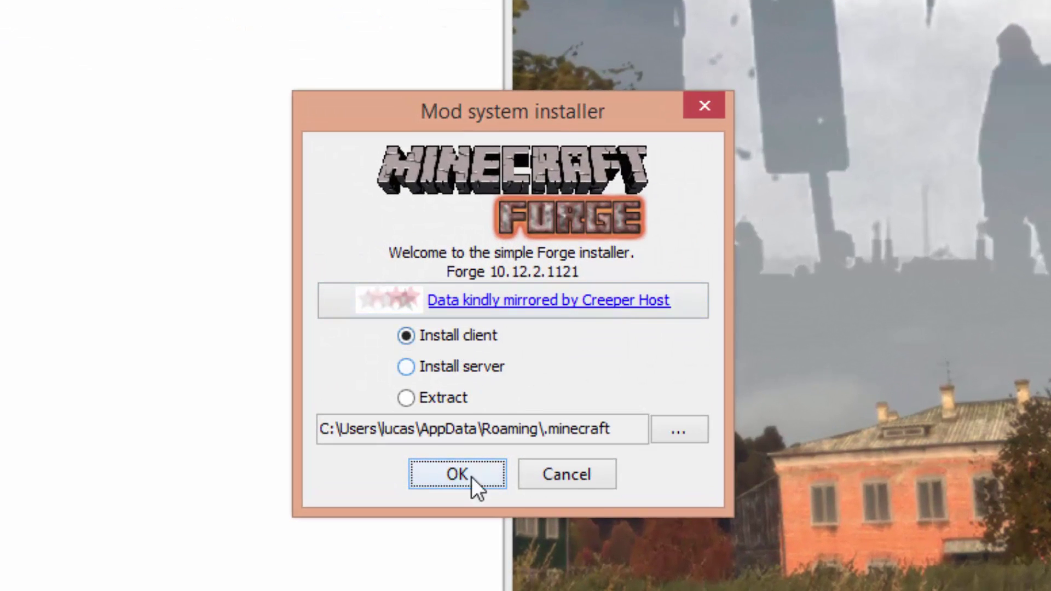
Install the Forge 10.12.2.1121 client and acknowledge the completion message.
click(472, 474)
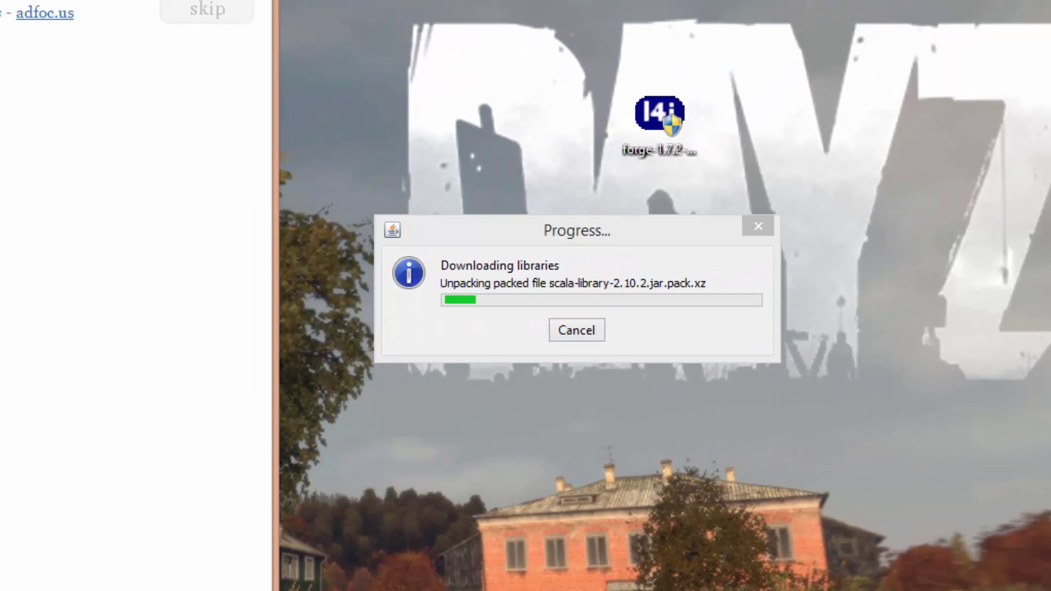
key(alt+F4)
click(718, 44)
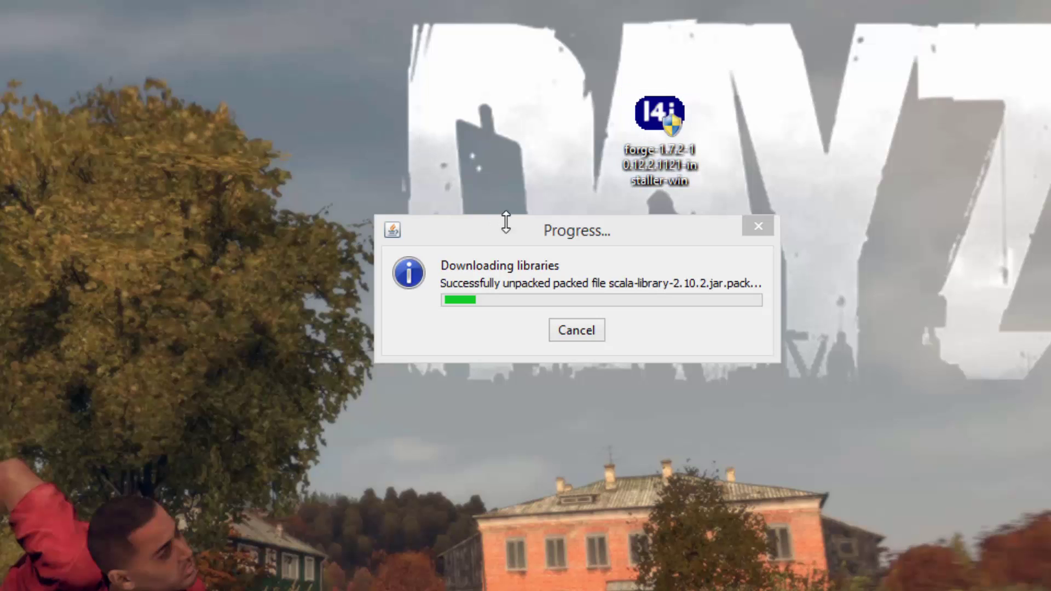
drag(504, 223, 292, 160)
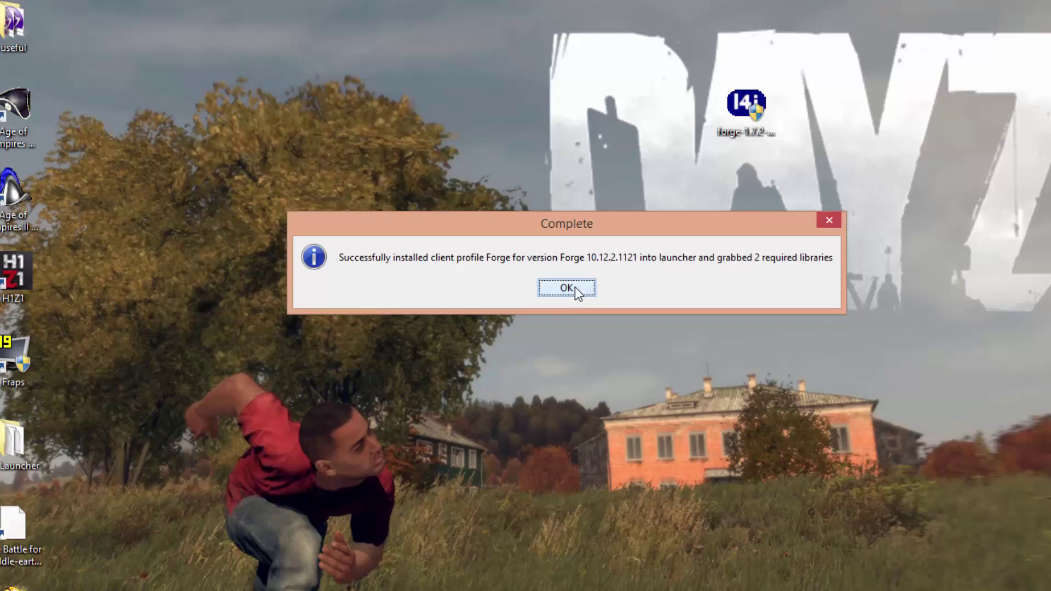
click(525, 312)
drag(828, 75, 655, 255)
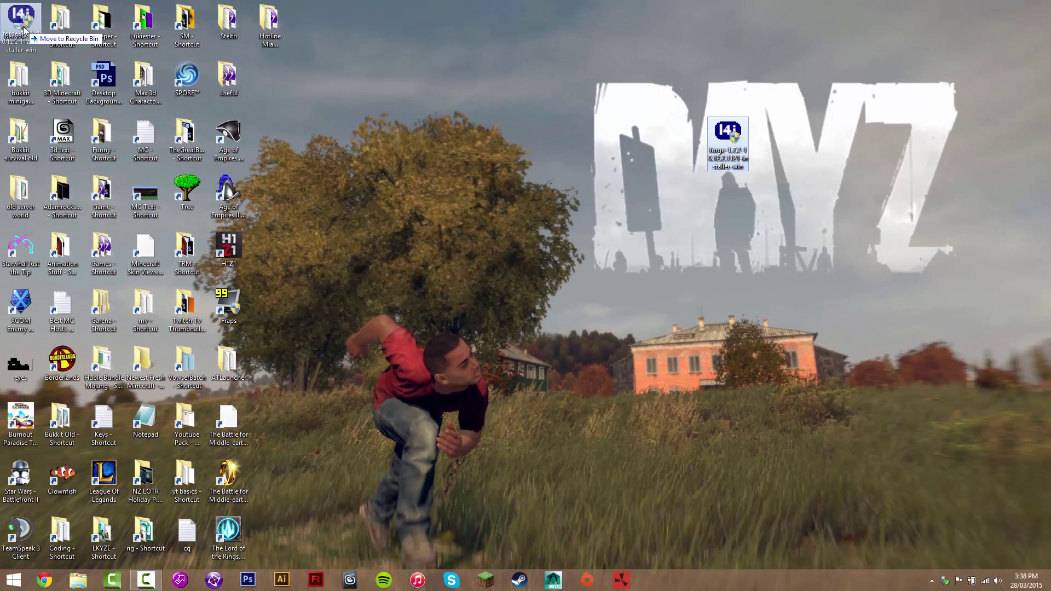
Recycle the used installer, reopen Minecraft Launcher, and select the Forge profile.
drag(23, 31, 24, 31)
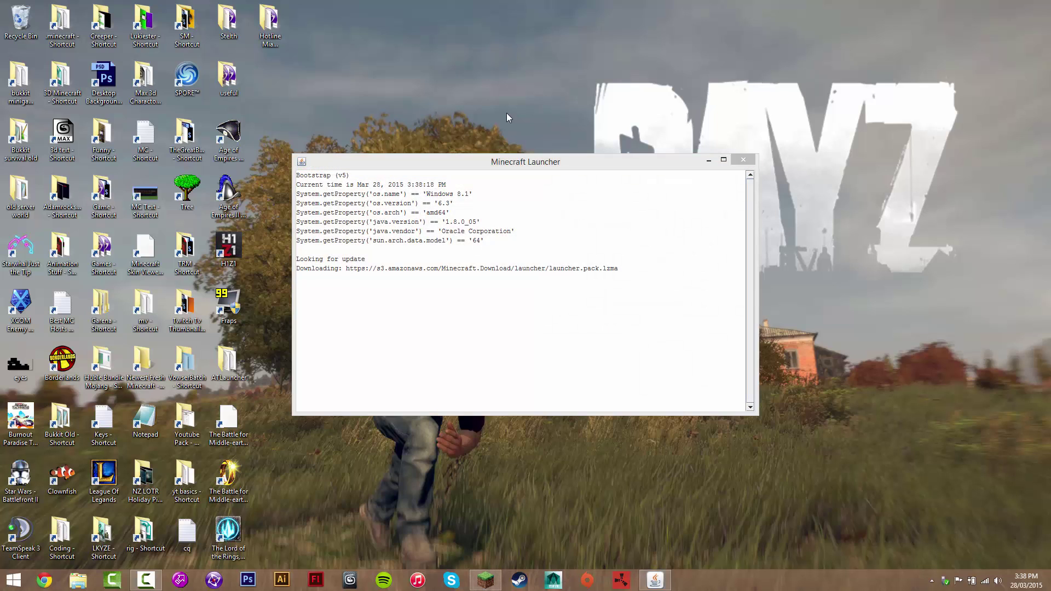
click(503, 165)
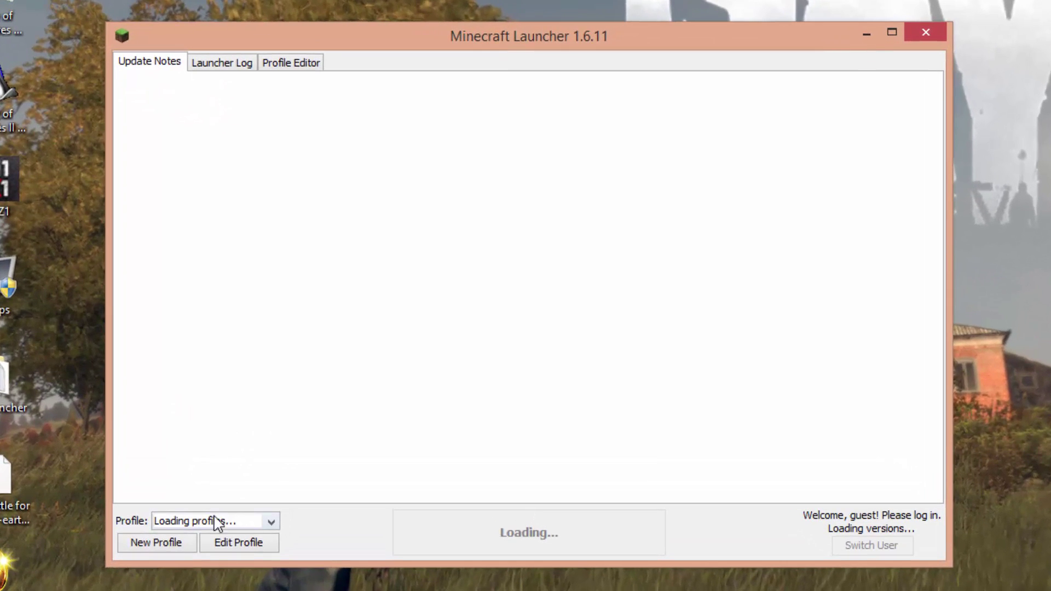
click(250, 522)
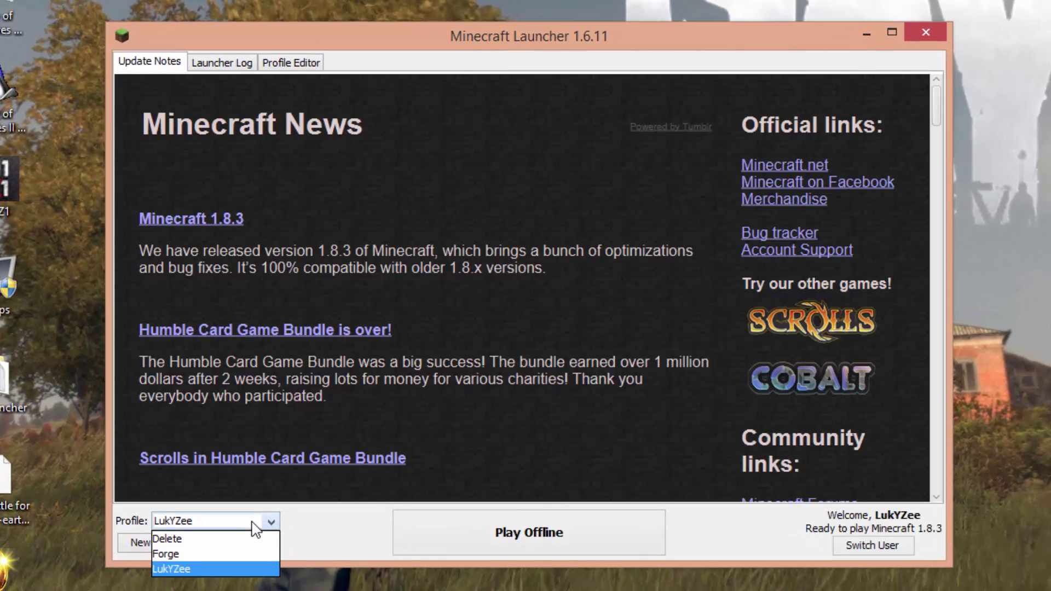
click(193, 553)
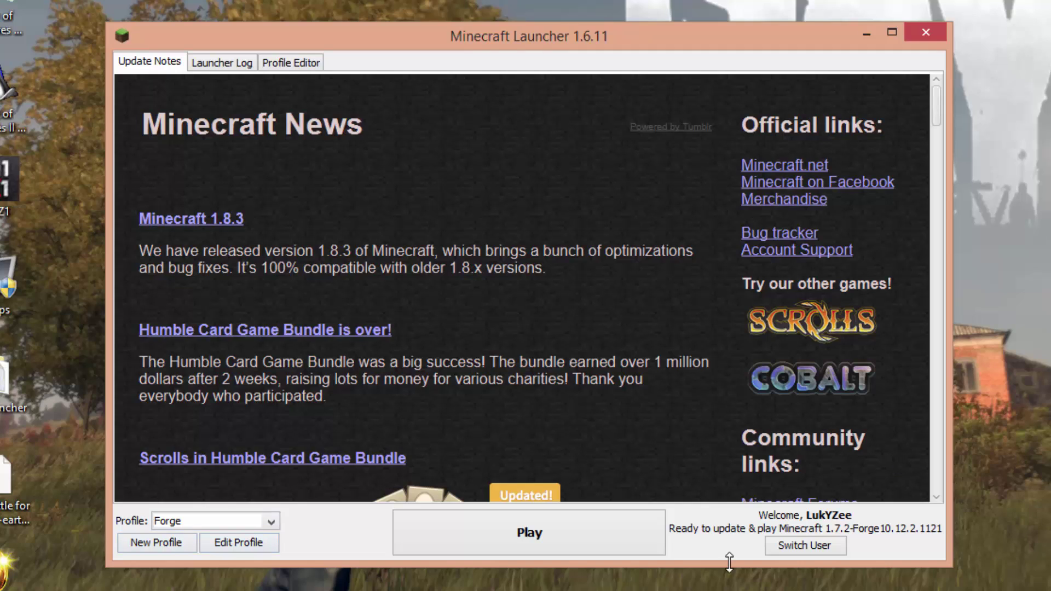
Switch between the Delete and Forge profiles, ending with Delete selected.
click(228, 524)
click(186, 539)
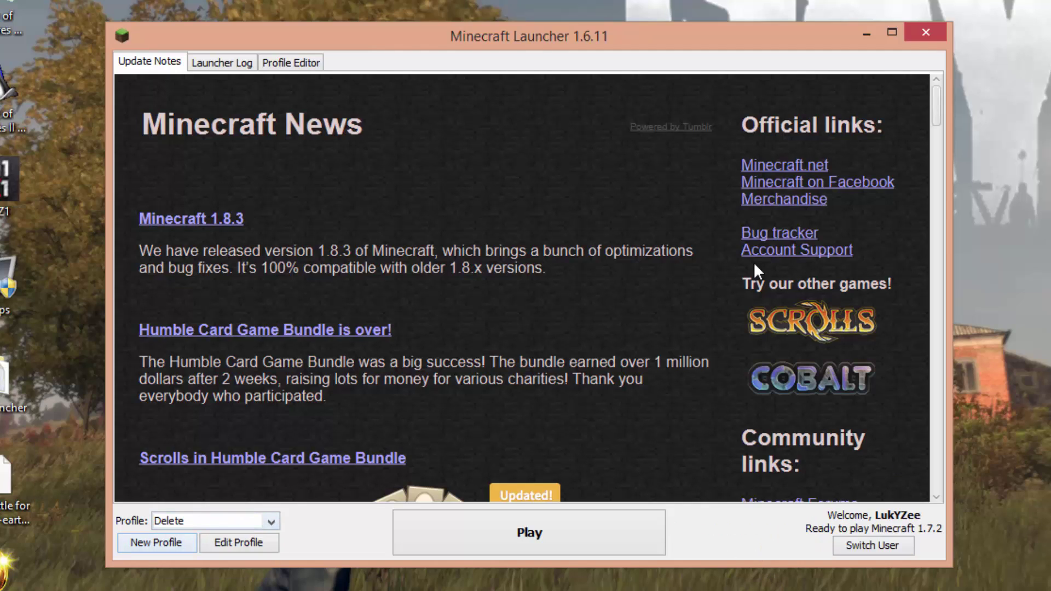
click(265, 528)
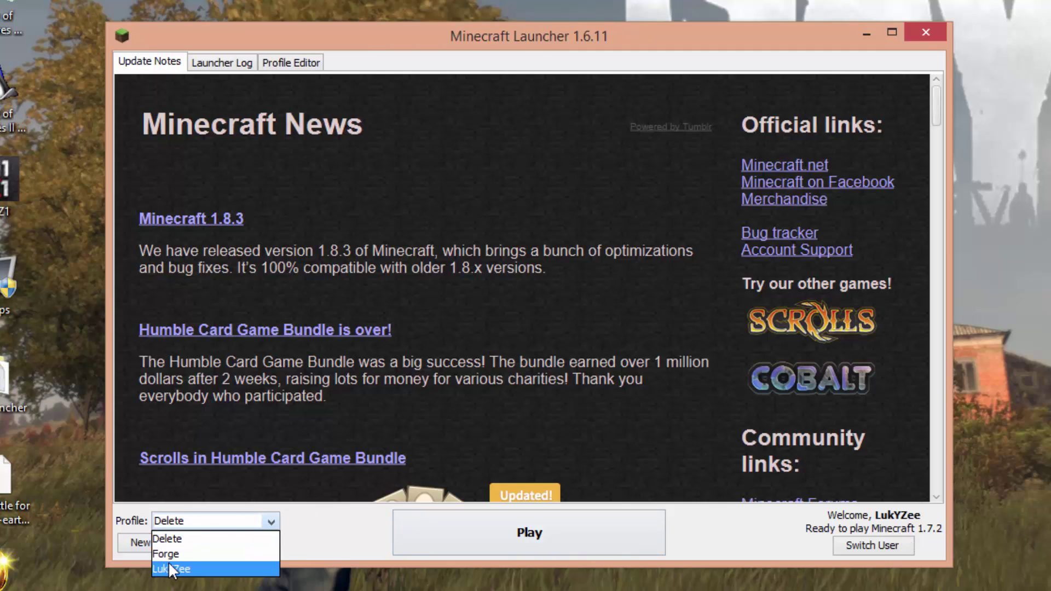
click(183, 554)
click(197, 524)
click(192, 539)
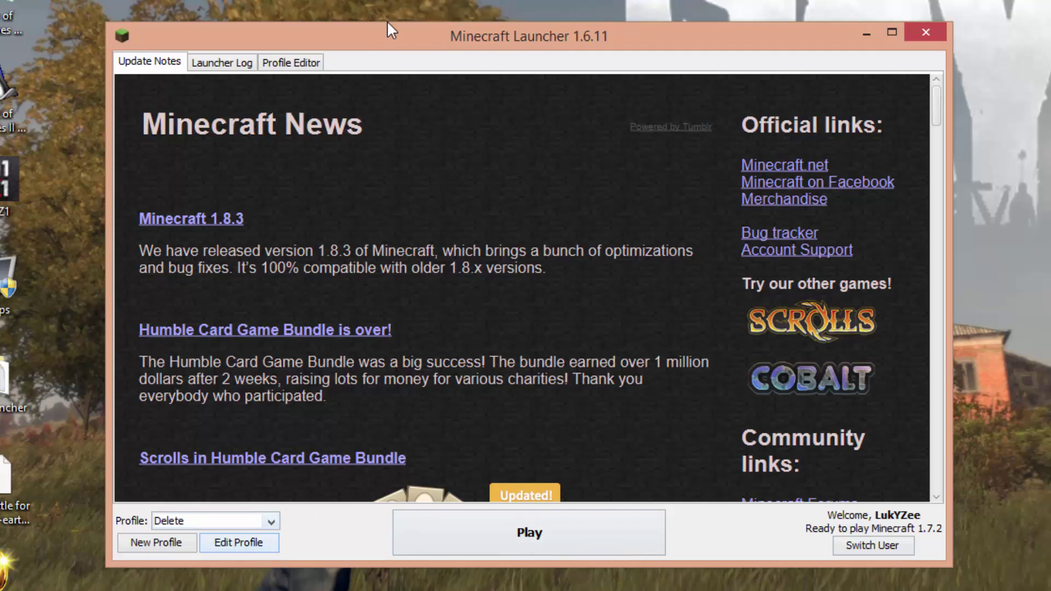
Remove the 'Delete' profile in the Profile Editor and select Forge as the active profile.
click(289, 61)
right_click(131, 105)
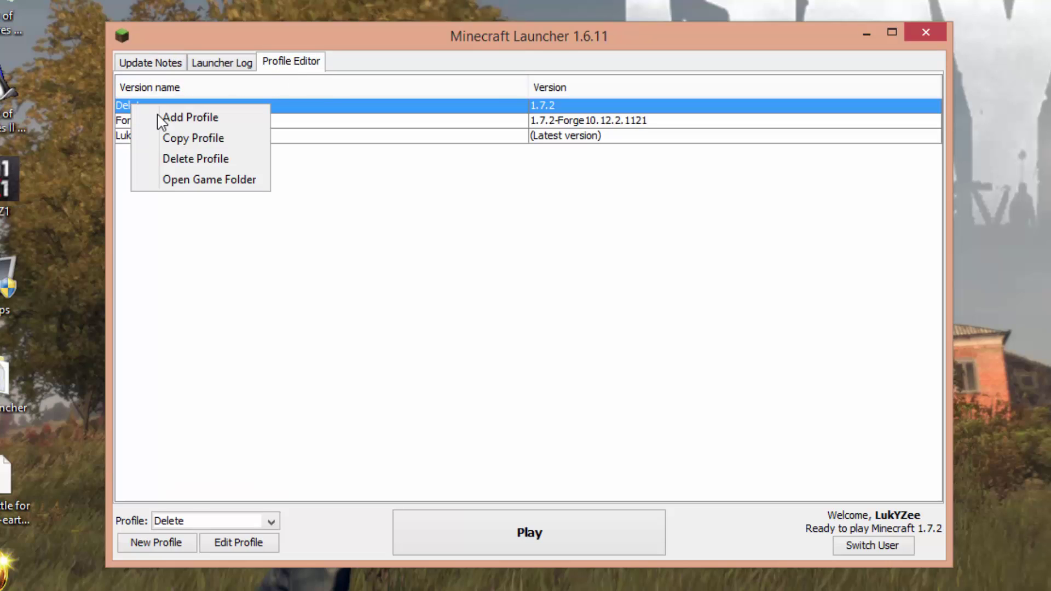
click(195, 158)
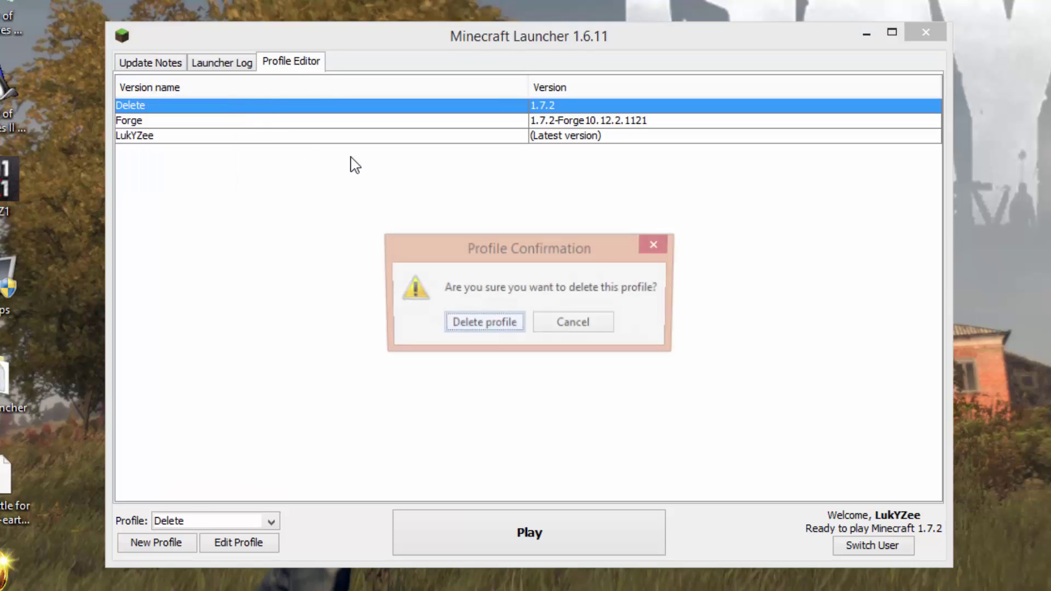
click(477, 332)
click(145, 65)
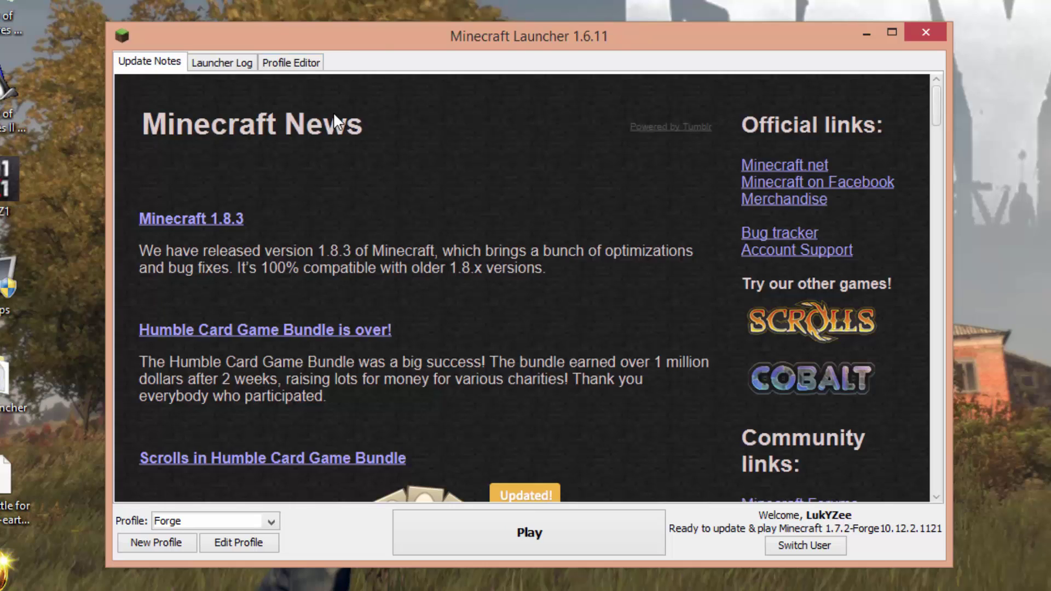
click(230, 517)
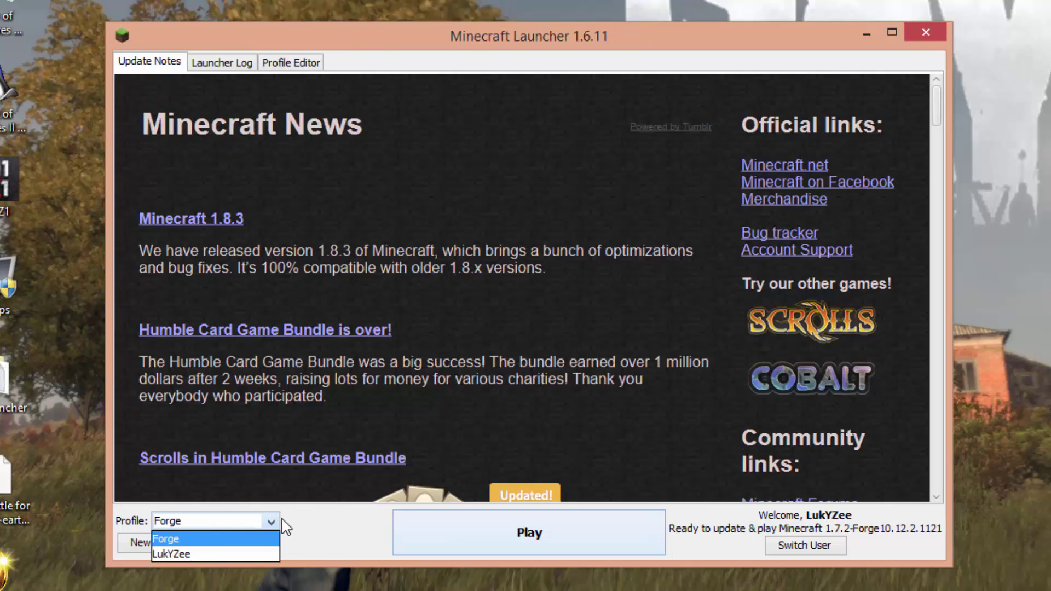
Launch 1.7.2-Forge10.12.2.1121 from the Forge profile and wait for the main menu.
click(477, 535)
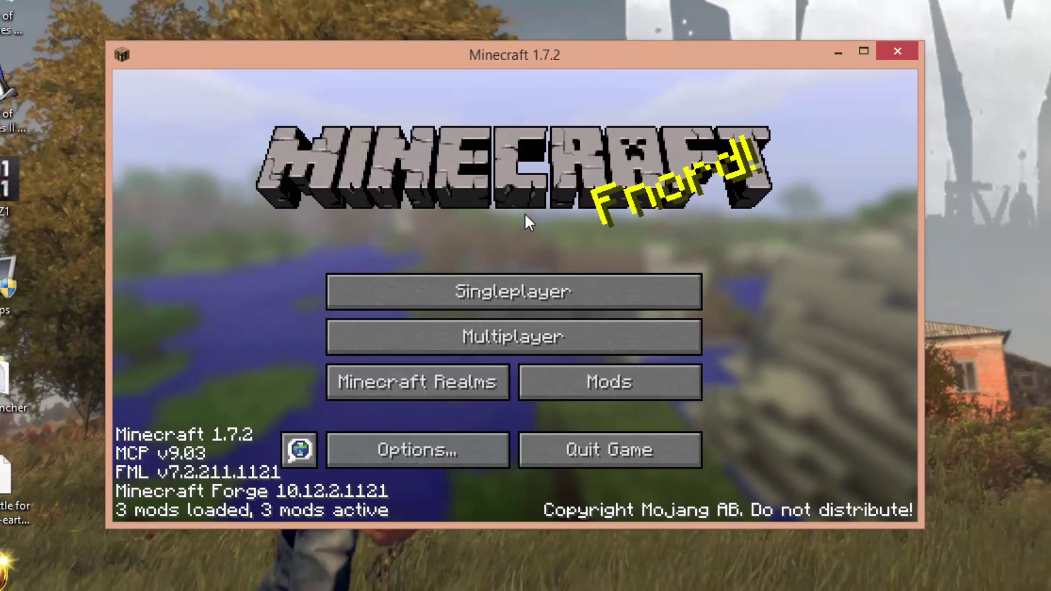